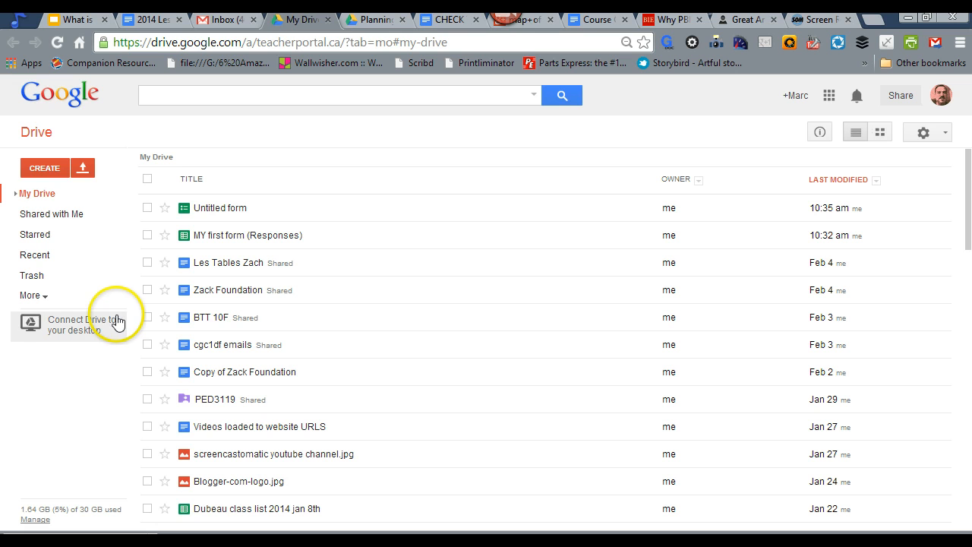
Step: Create a new form in Google Drive
left_click(51, 169)
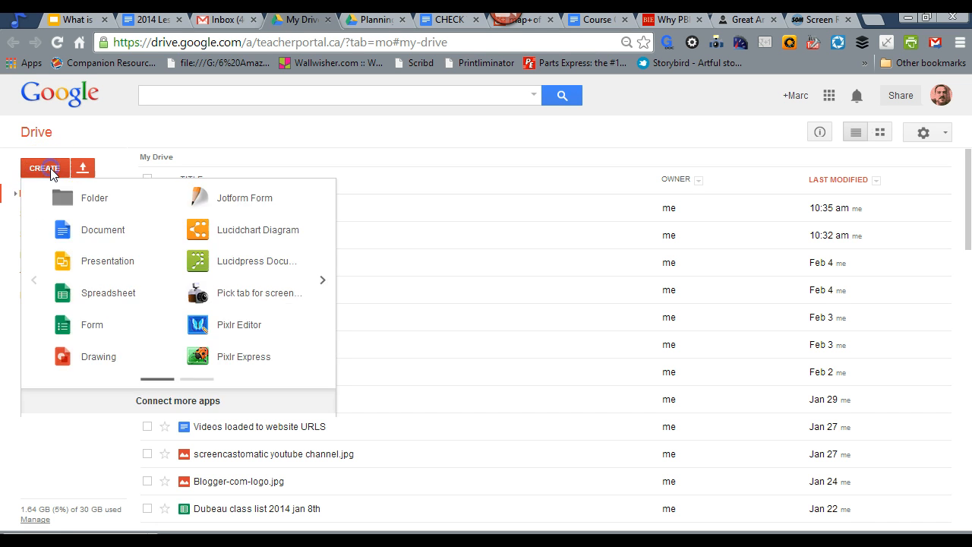
left_click(50, 168)
left_click(50, 169)
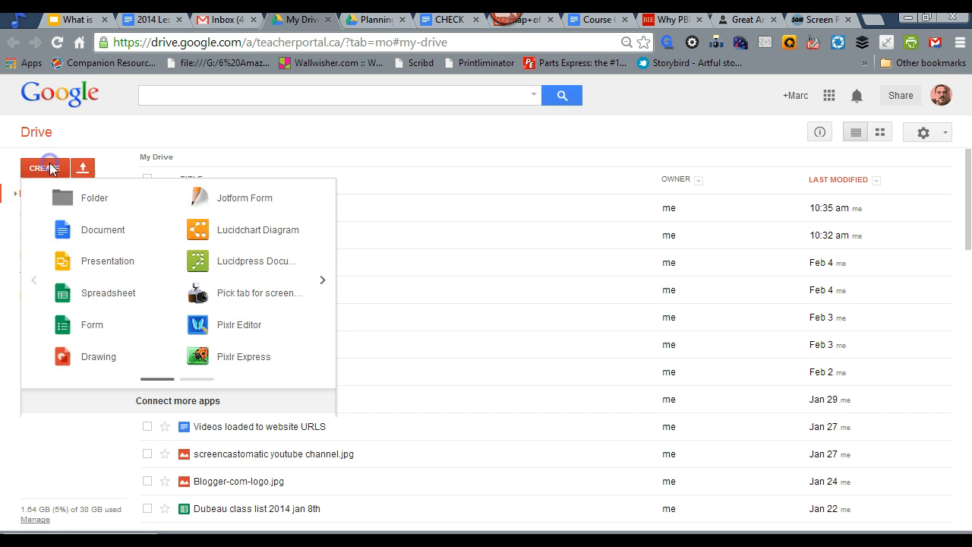
left_click(89, 333)
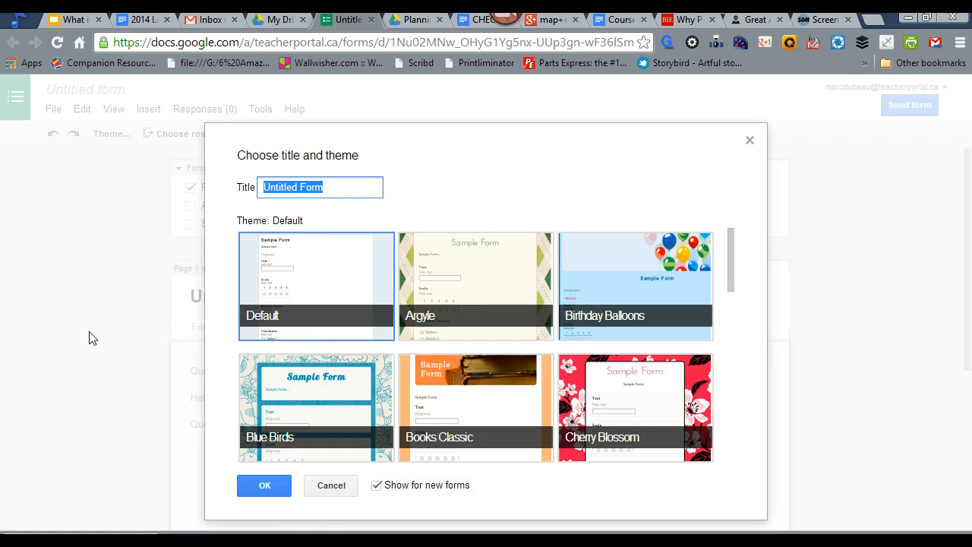
Step: Title the new form "My first form!" and accept it with the Default theme
left_click_drag(333, 182, 254, 187)
type("My first form!")
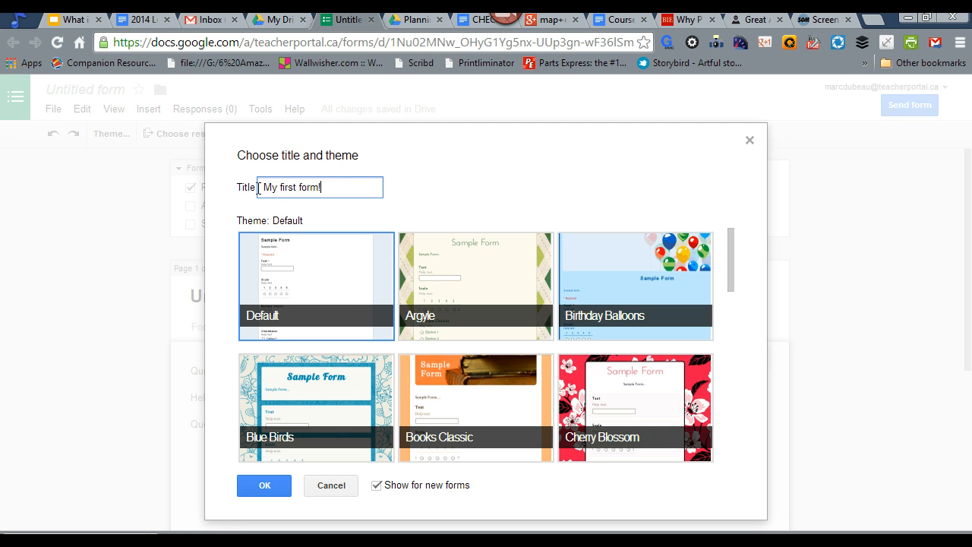
left_click(321, 266)
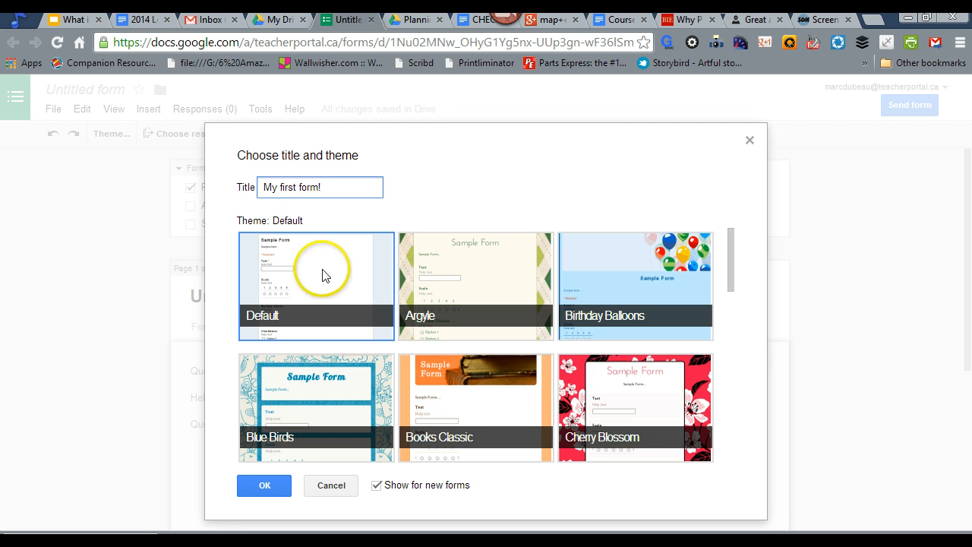
left_click(264, 478)
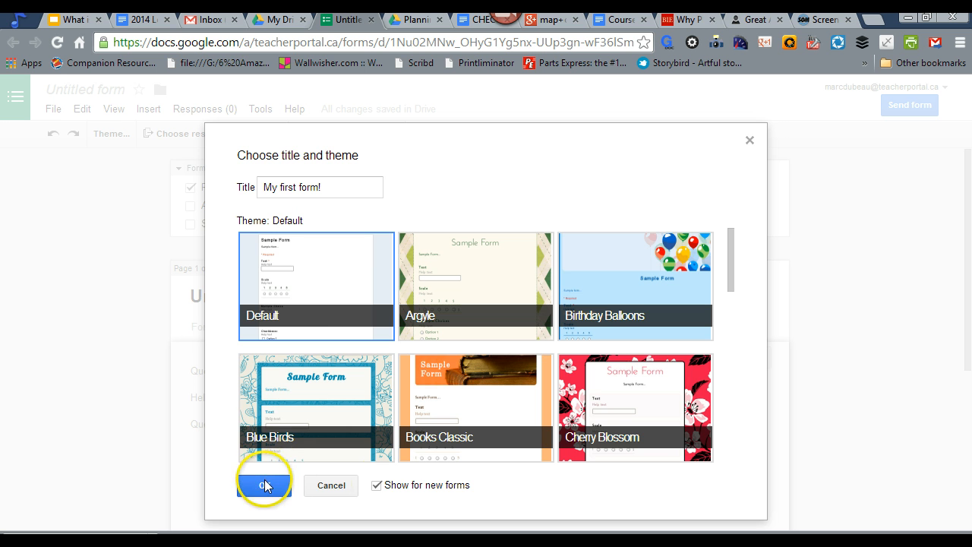
left_click(258, 485)
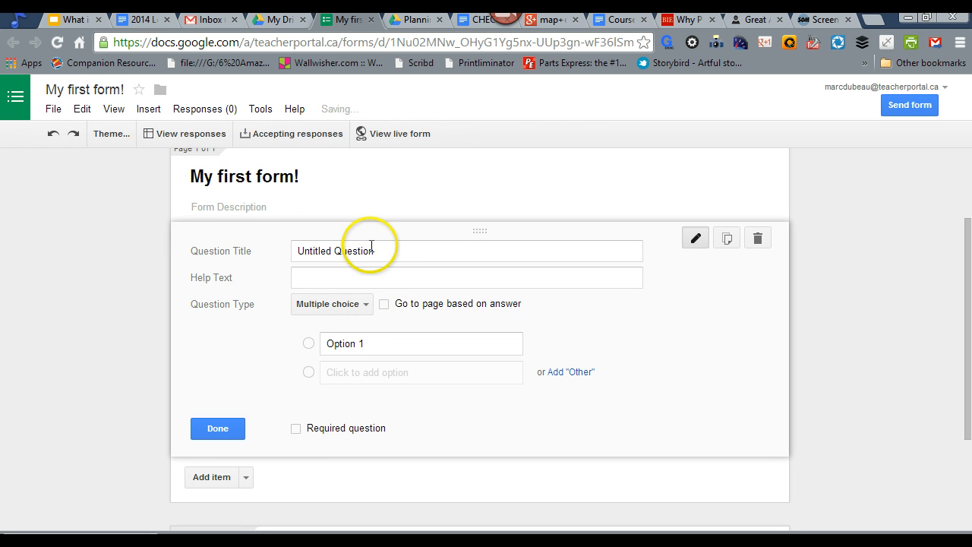
Step: Set the first question's title to "What is your name?"
left_click(382, 254)
left_click_drag(382, 254, 265, 252)
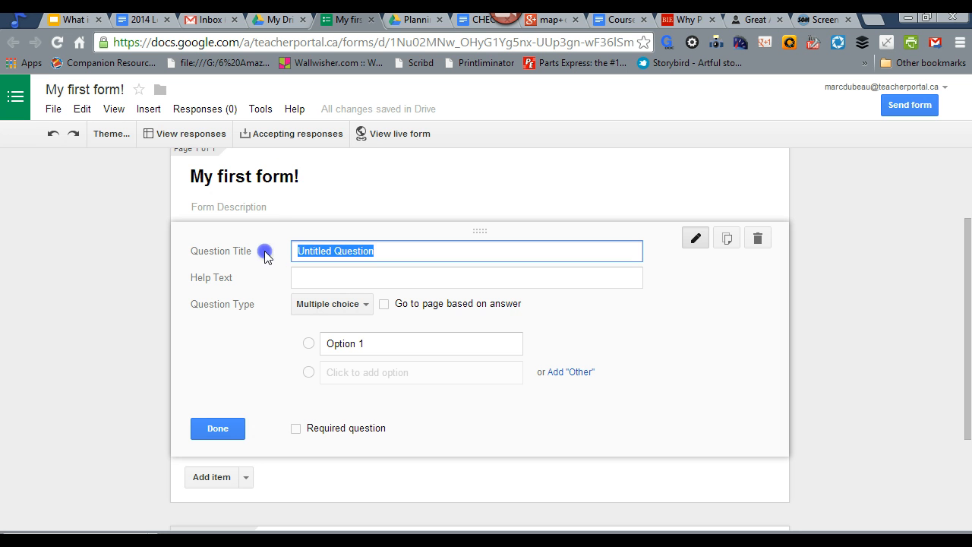
type("What is your name")
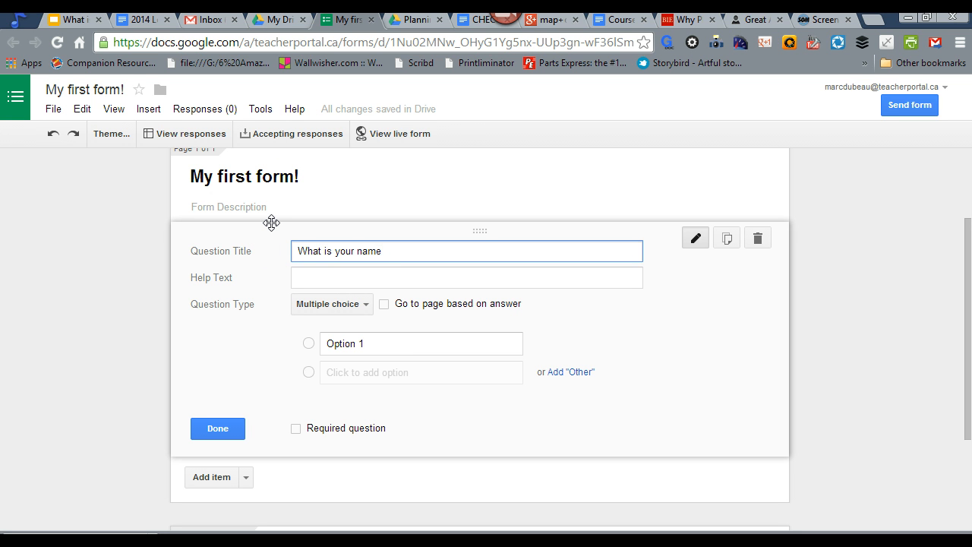
type("?")
Step: Add the help text "Must answer please!" to the name question, make it required, and finish editing it
left_click(301, 279)
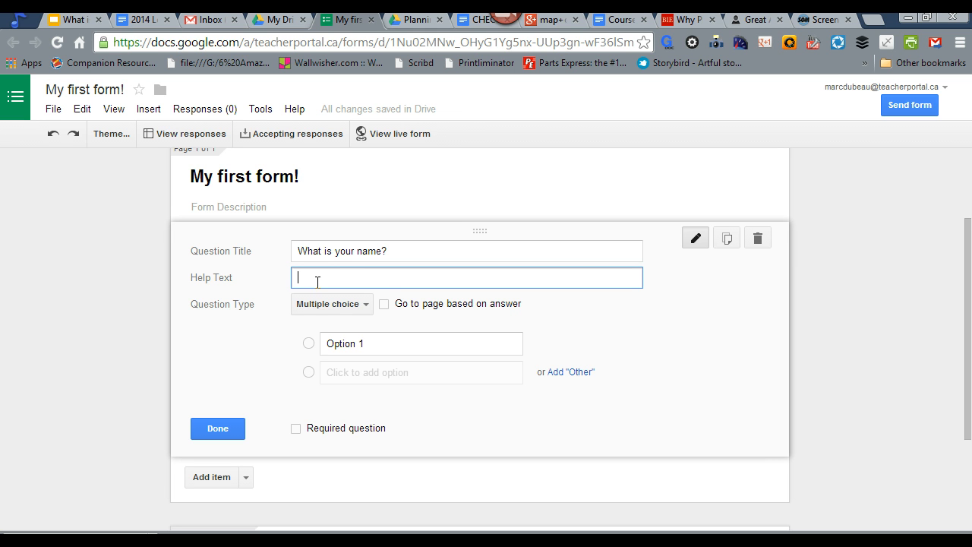
type("Must answer plea")
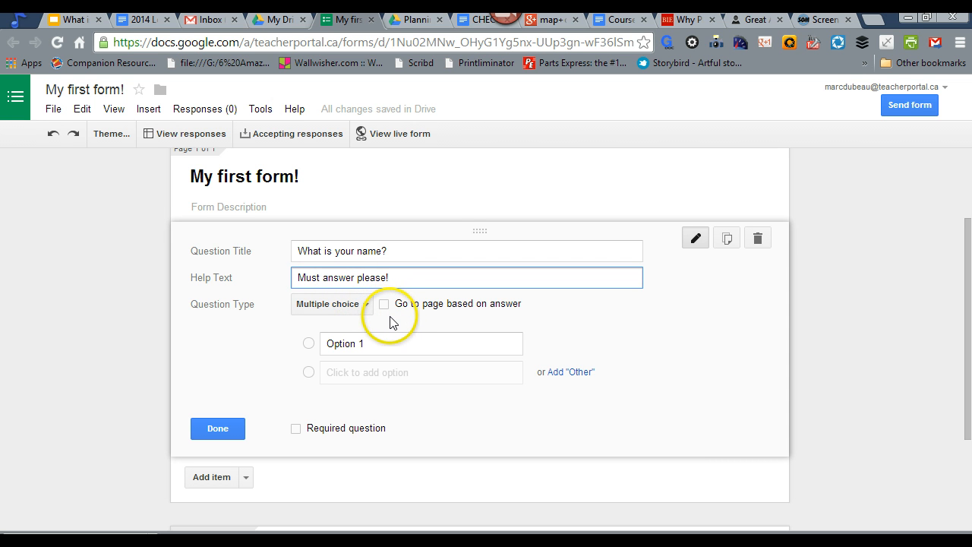
type("se!")
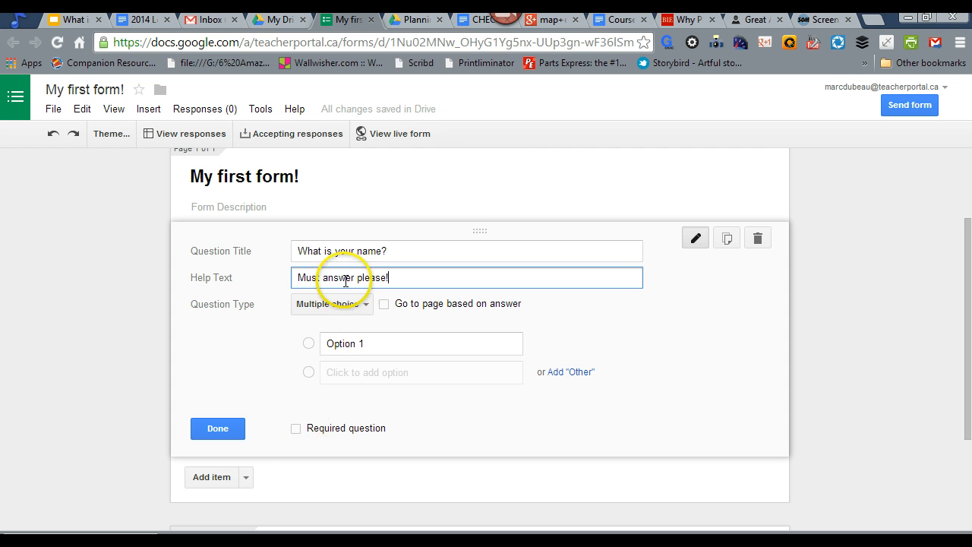
left_click(297, 429)
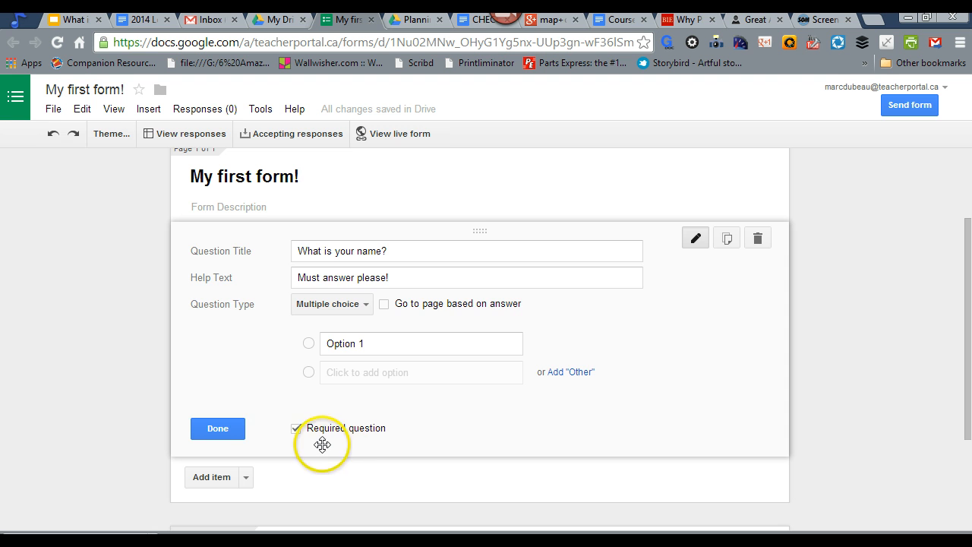
left_click(218, 428)
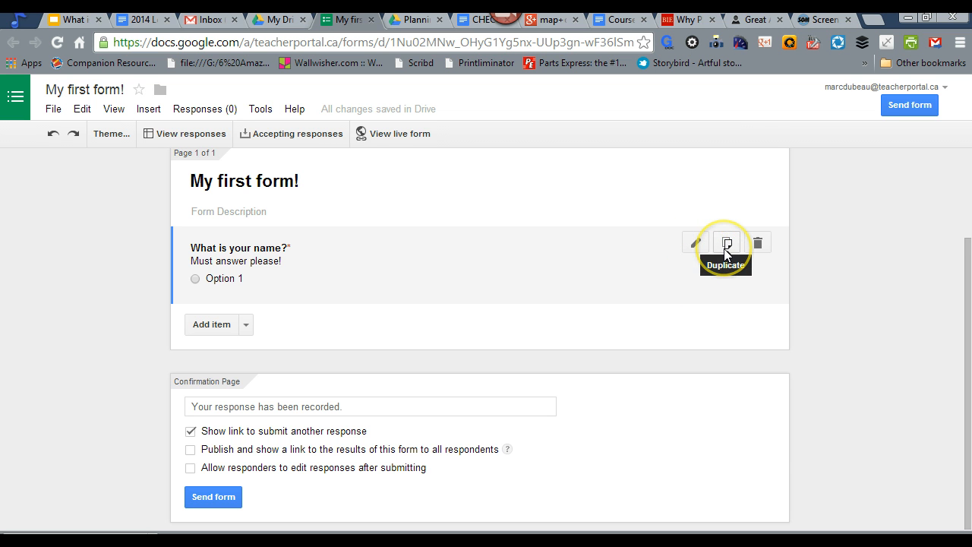
Step: Reopen the name question, try the Text type, and settle on Paragraph text as its question type
left_click(695, 243)
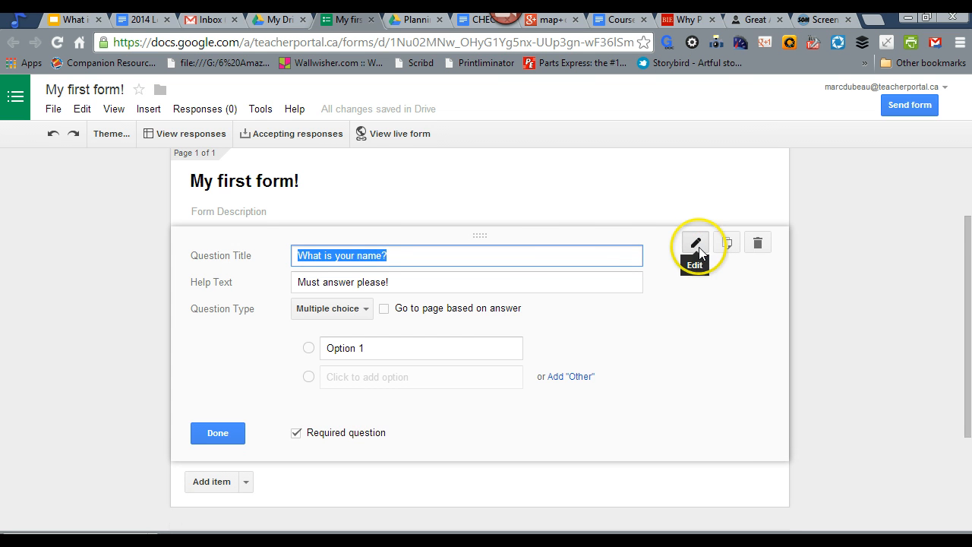
left_click(370, 312)
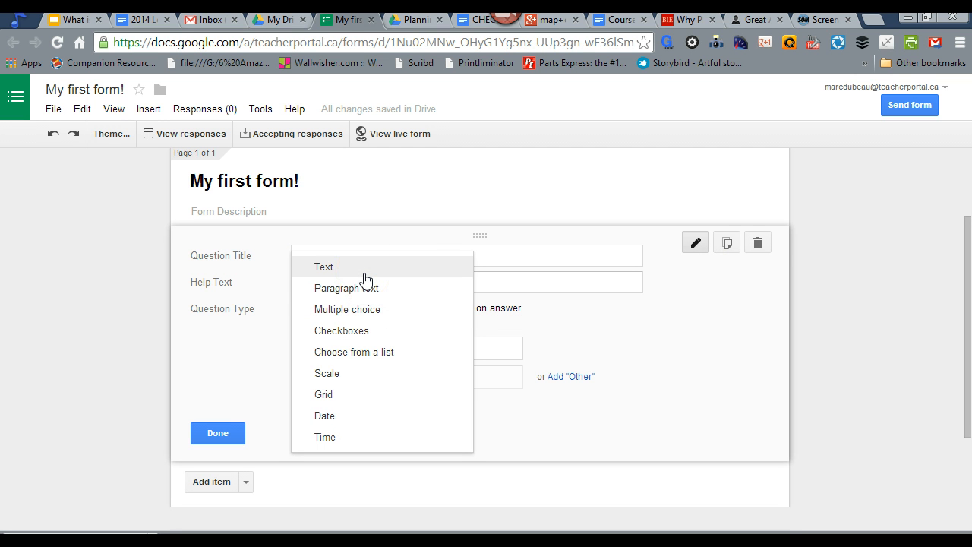
left_click(365, 274)
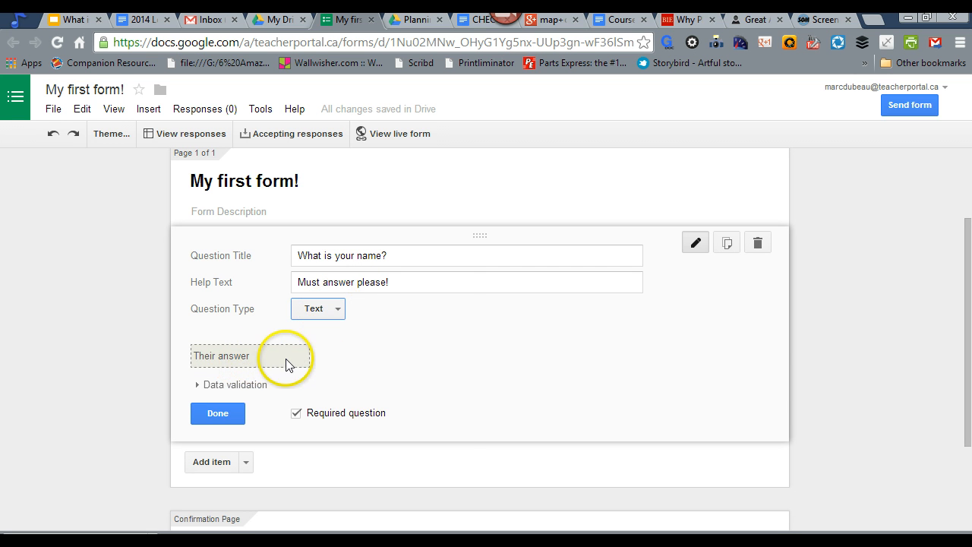
left_click(334, 311)
left_click(337, 332)
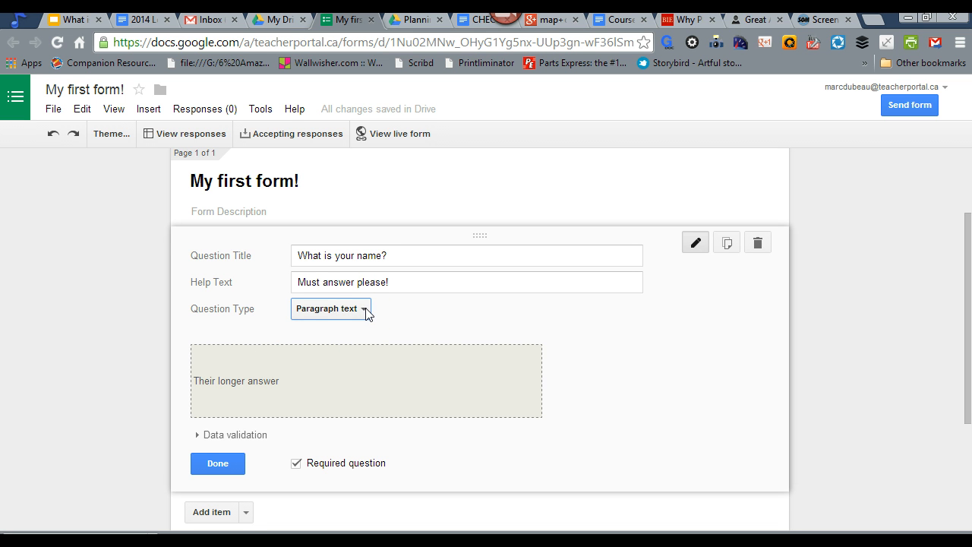
left_click(365, 314)
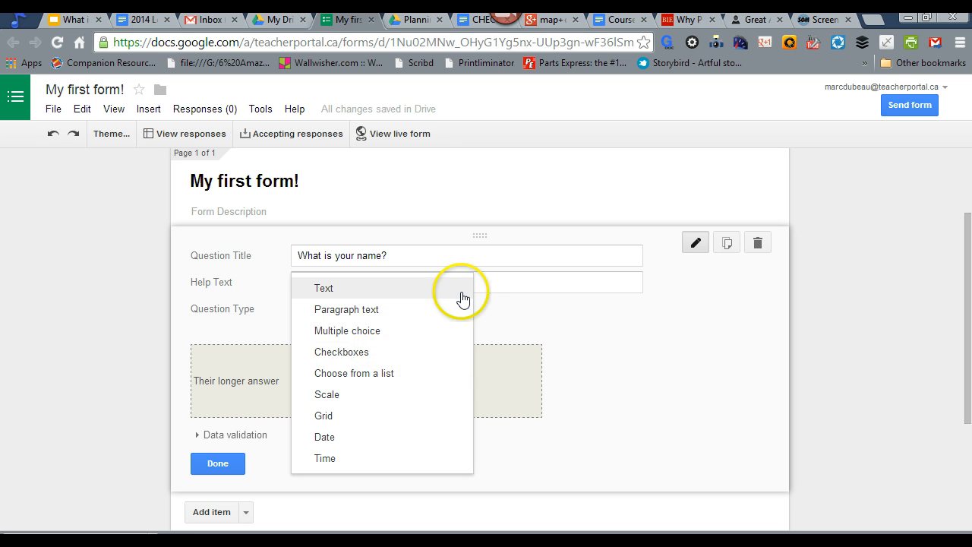
left_click(518, 283)
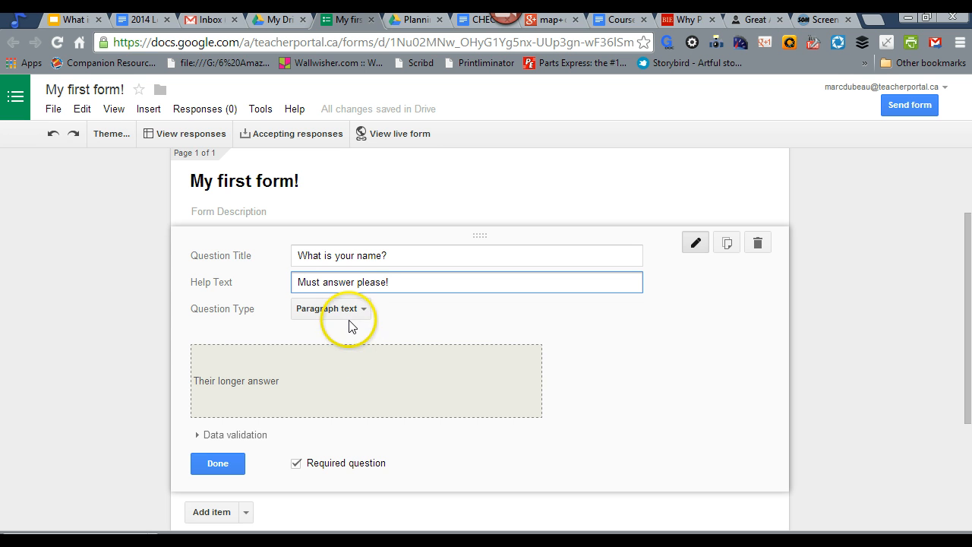
left_click(218, 463)
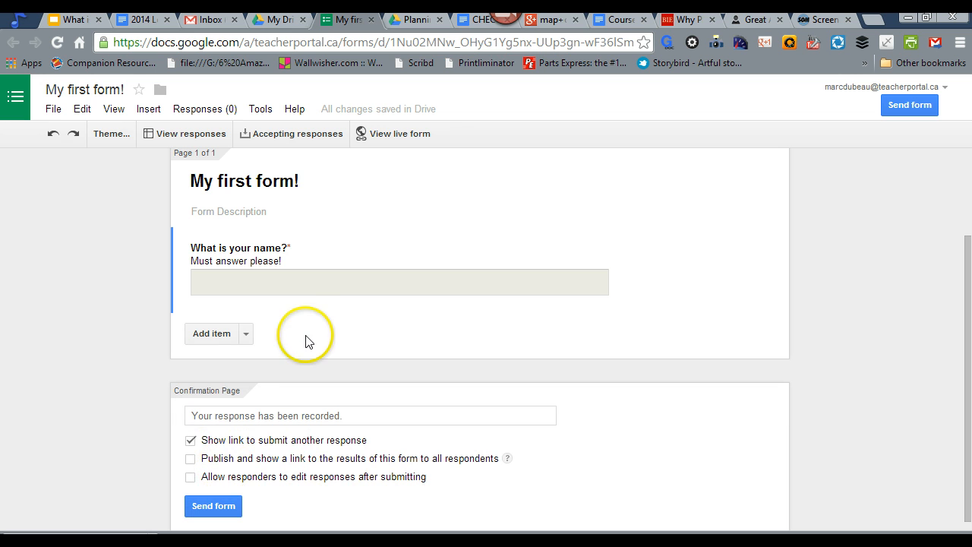
Step: Add a Paragraph text question titled "Can you explain your favorite new technology to me and why?"
left_click(246, 335)
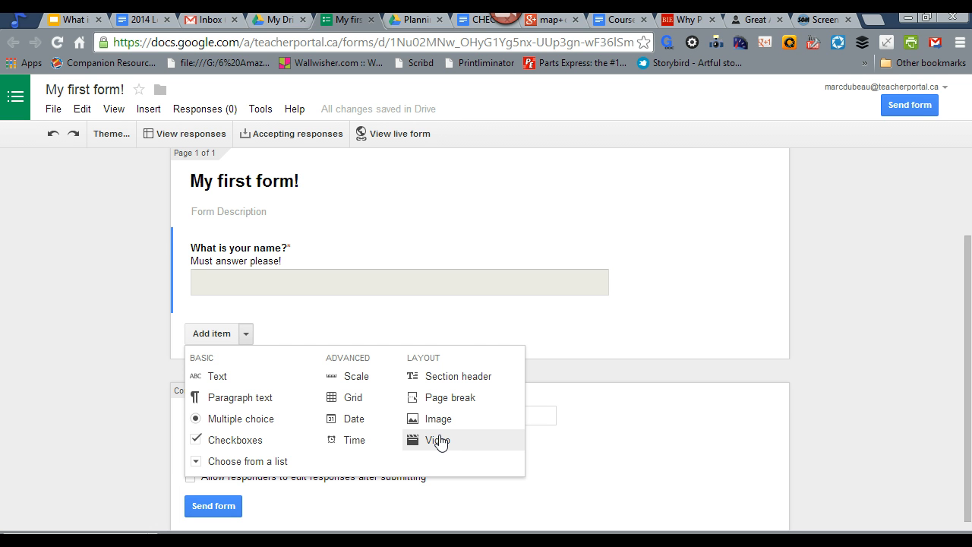
left_click(467, 334)
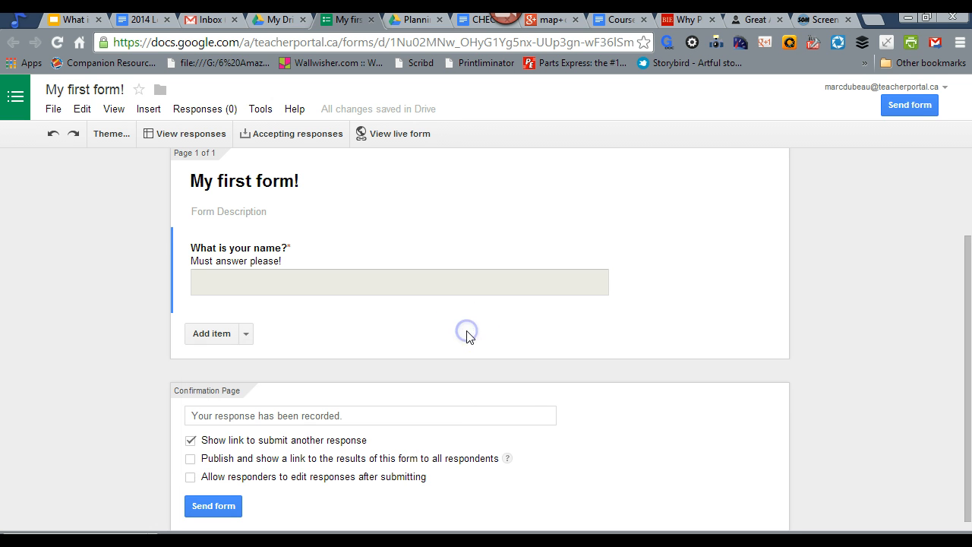
left_click(246, 335)
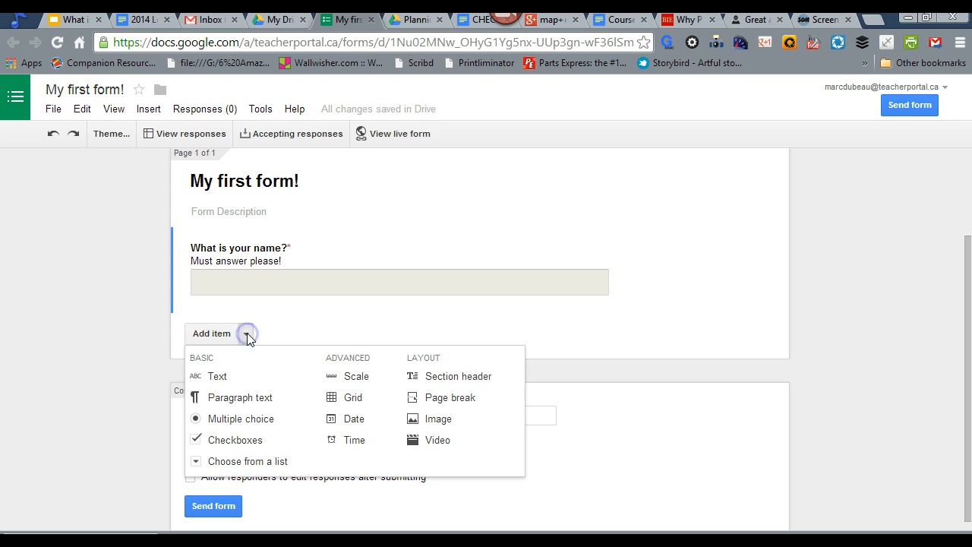
left_click(246, 397)
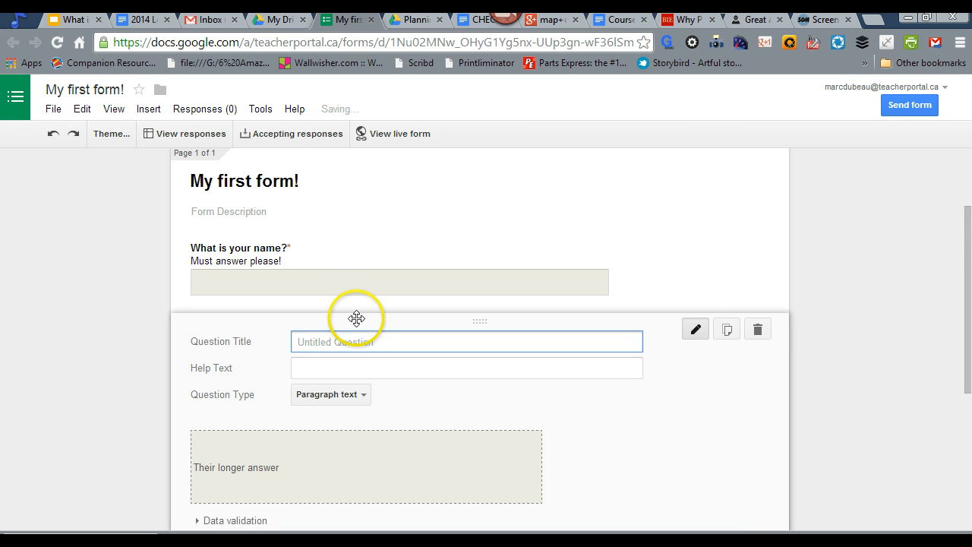
type("Can you exp")
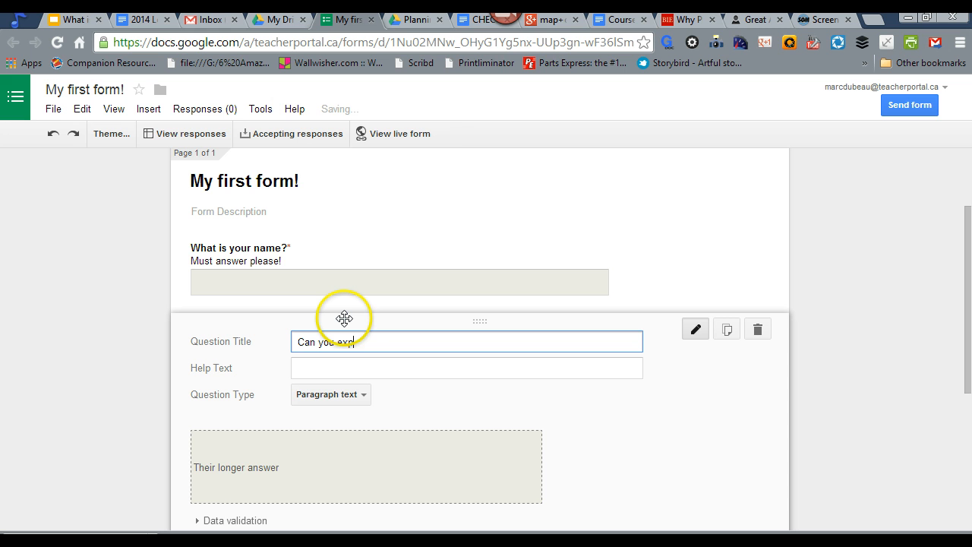
type("lain yo")
type("v")
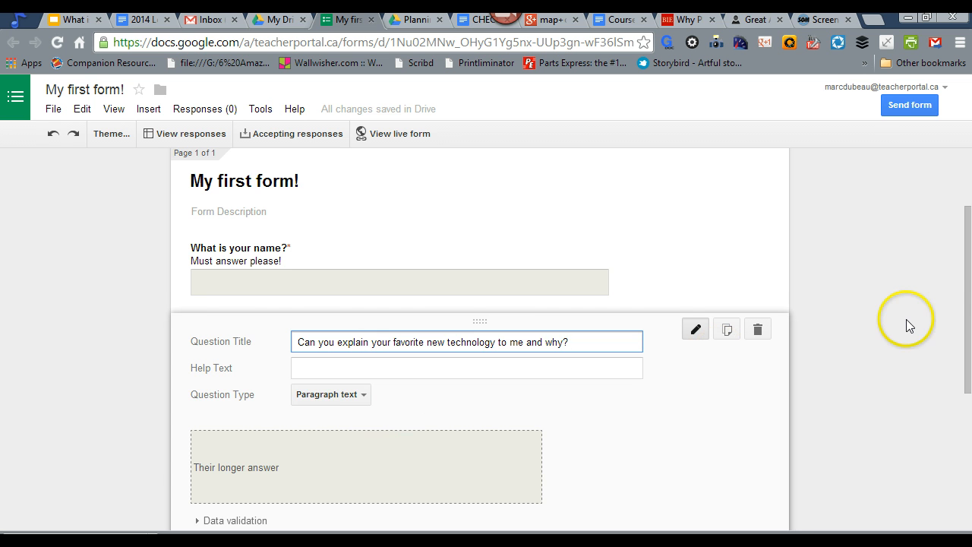
Step: Make the favorite technology question required and finish editing it
left_click_drag(968, 317, 968, 366)
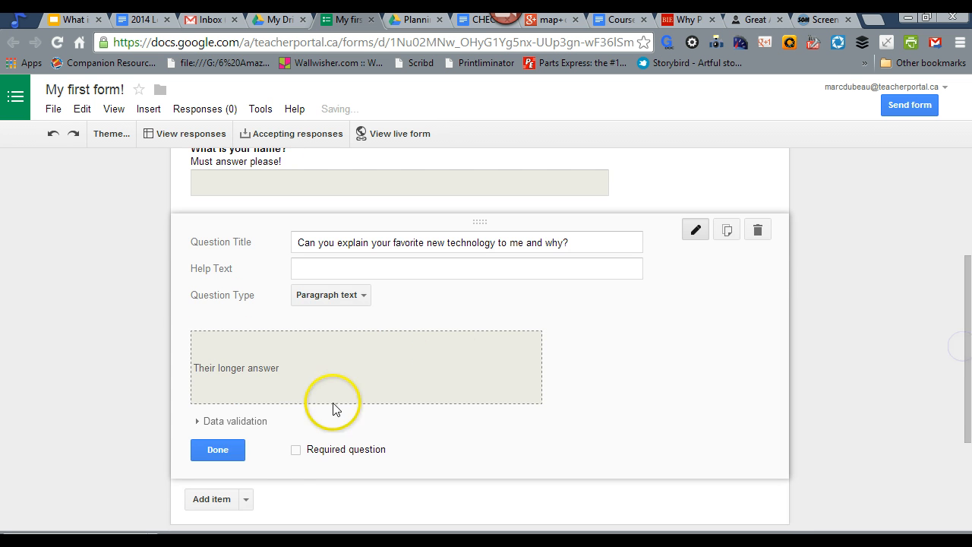
left_click(295, 449)
left_click(240, 451)
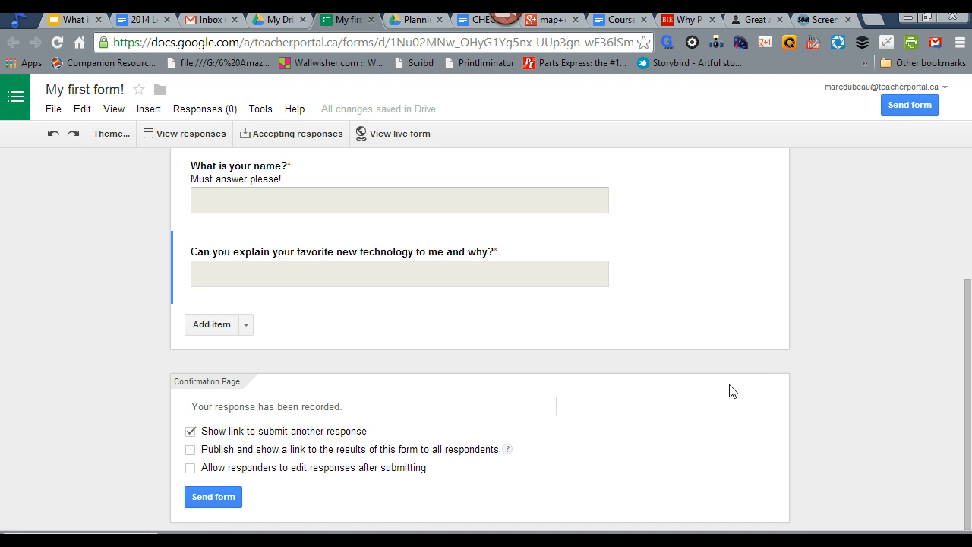
left_click(697, 313)
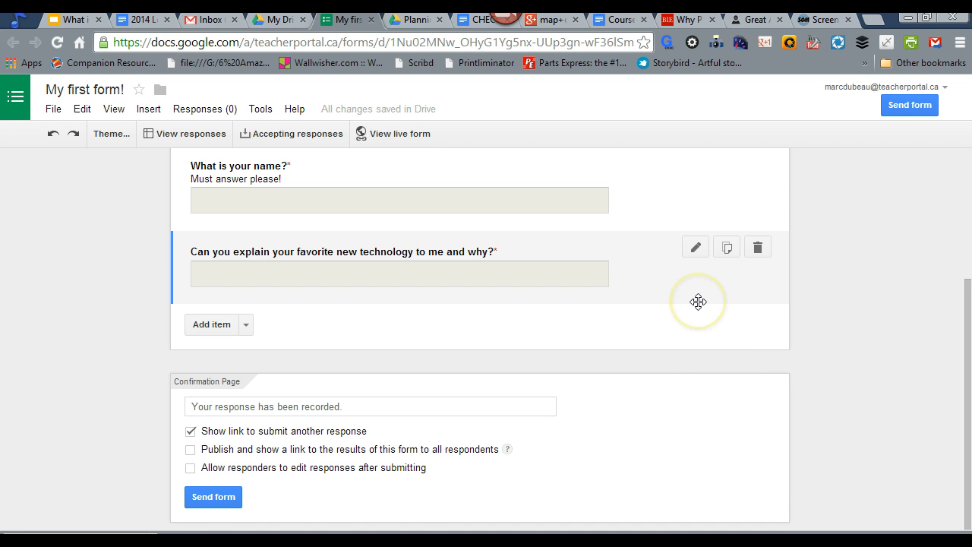
left_click(819, 282)
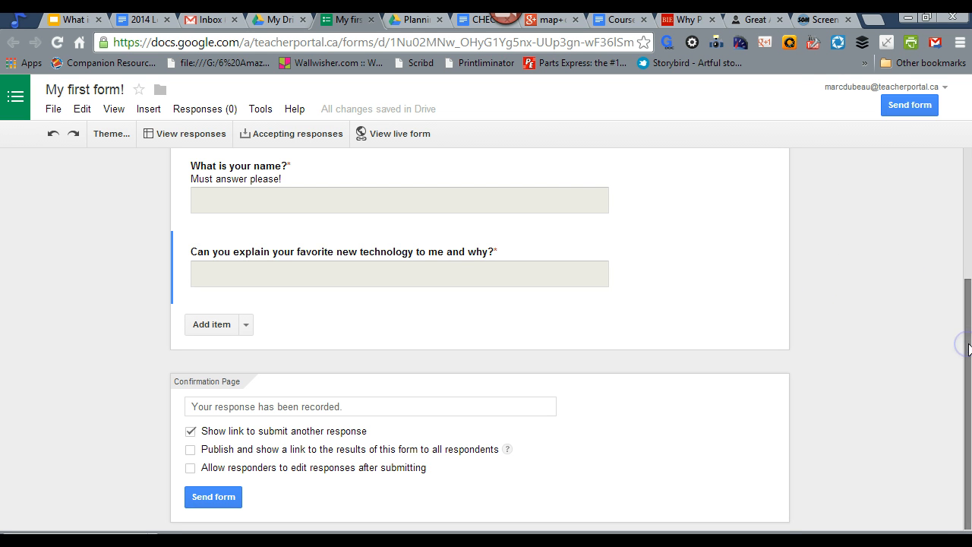
Step: View the form's responses spreadsheet, then return to the form editor
left_click_drag(966, 319, 968, 275)
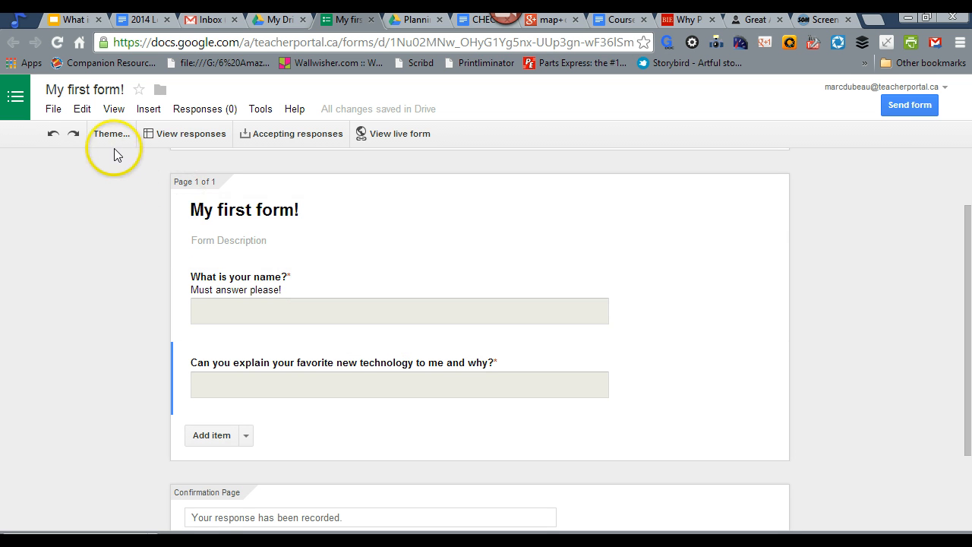
left_click(183, 135)
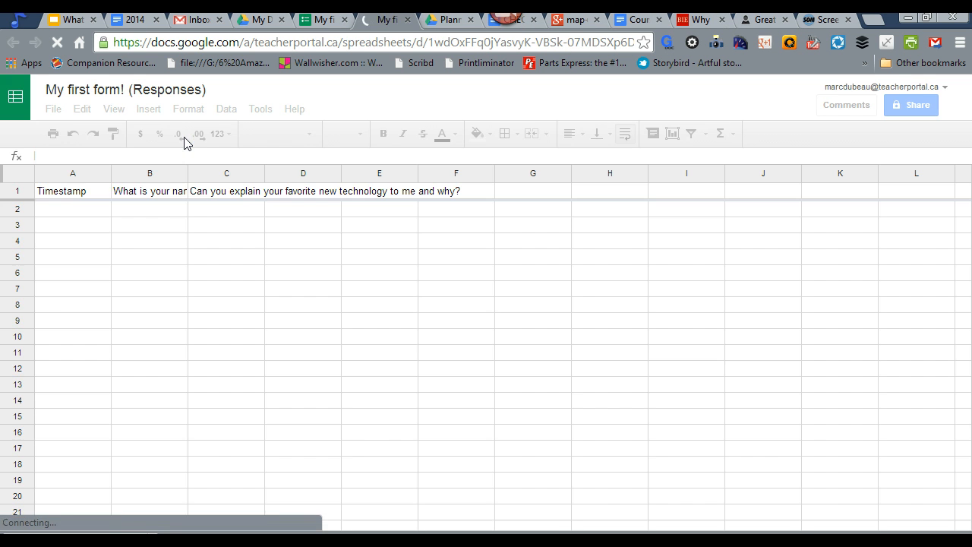
left_click(325, 23)
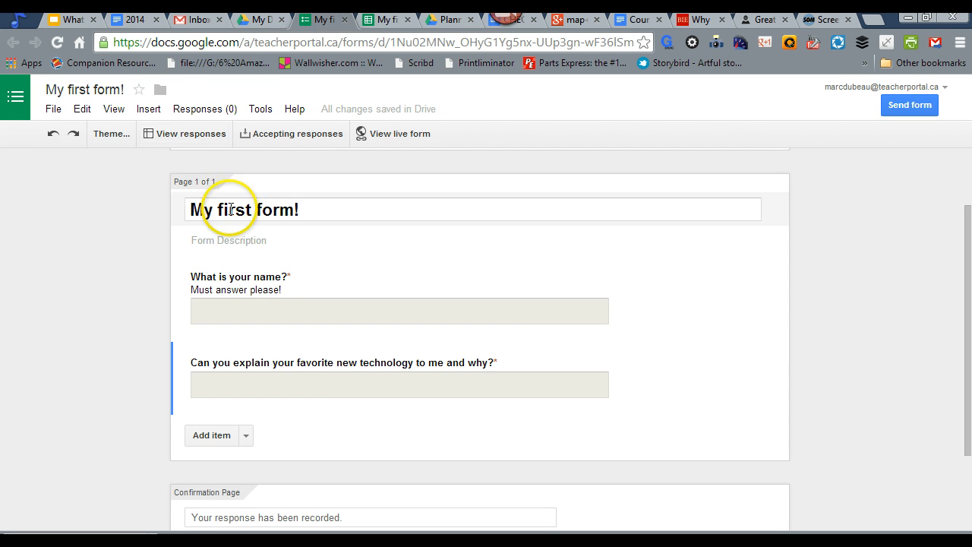
left_click(200, 205)
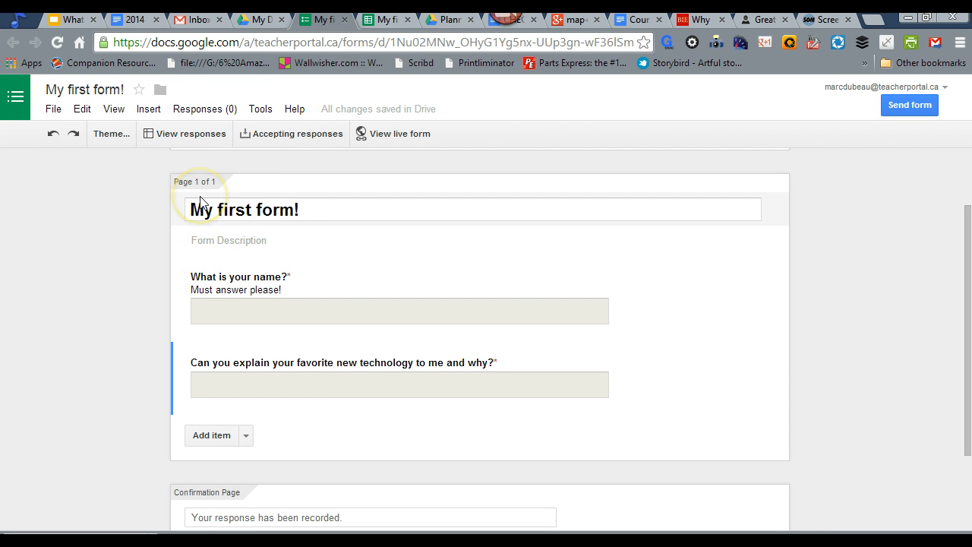
Step: View the live version of the form, then return to the form editor
left_click(284, 210)
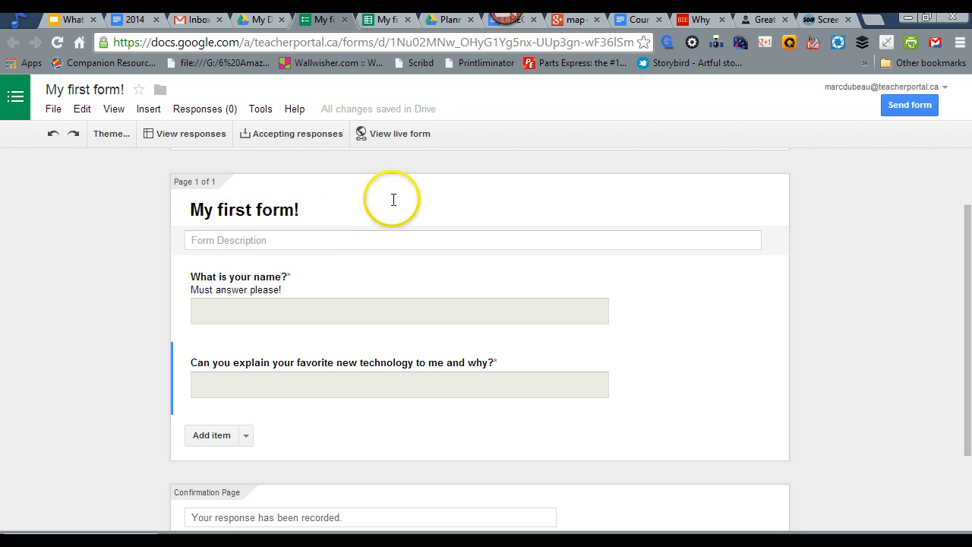
left_click(400, 139)
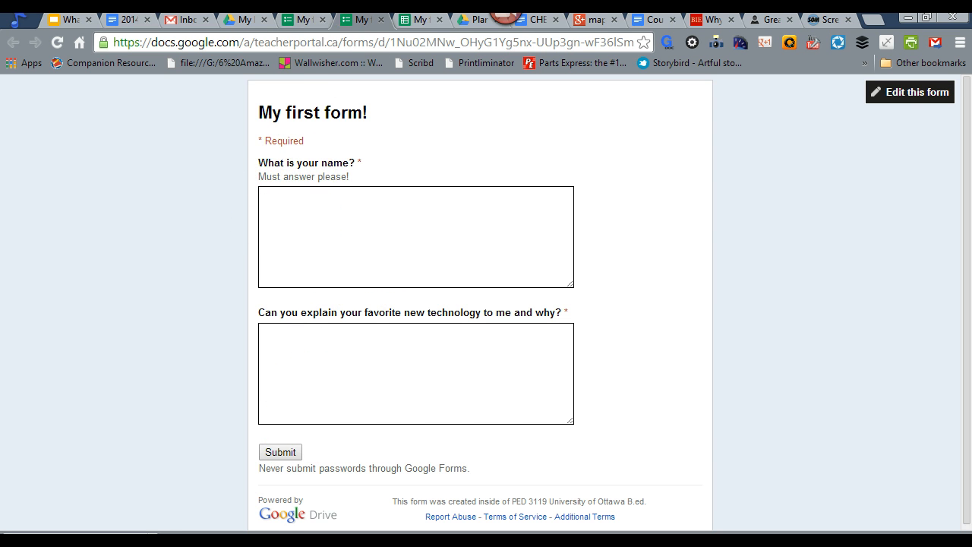
left_click(303, 19)
Step: Change the question type of "What is your name?" to Text and finish editing the question
mouse_move(250, 315)
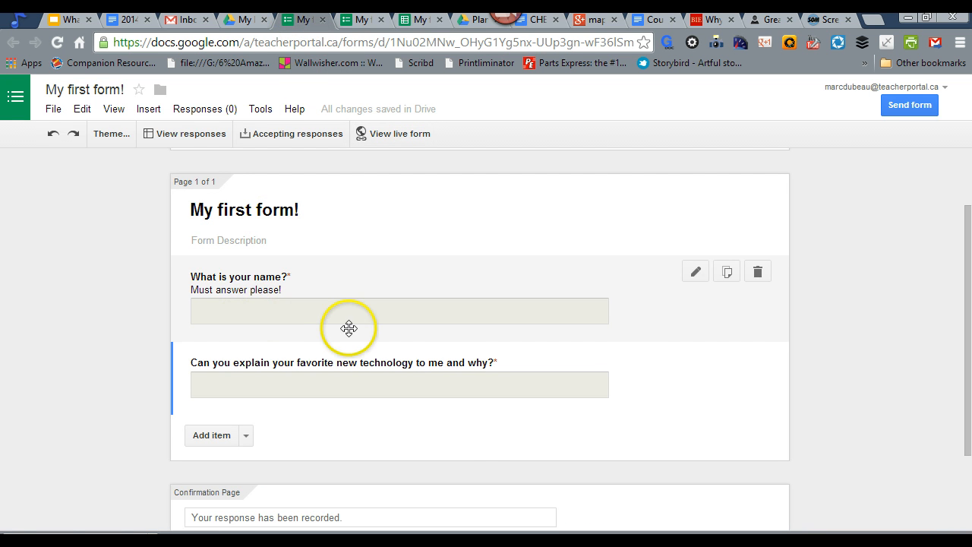
left_click(696, 274)
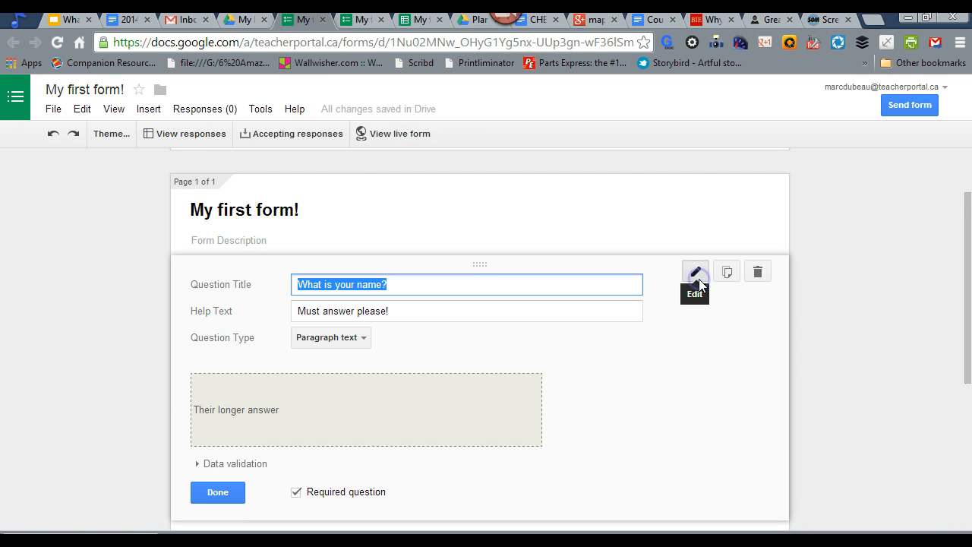
left_click(357, 339)
left_click(348, 318)
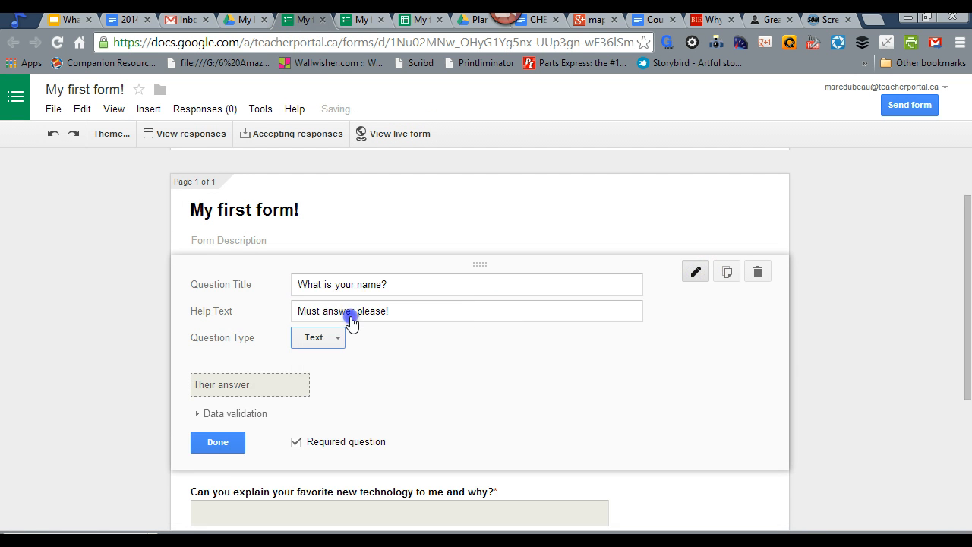
left_click(217, 448)
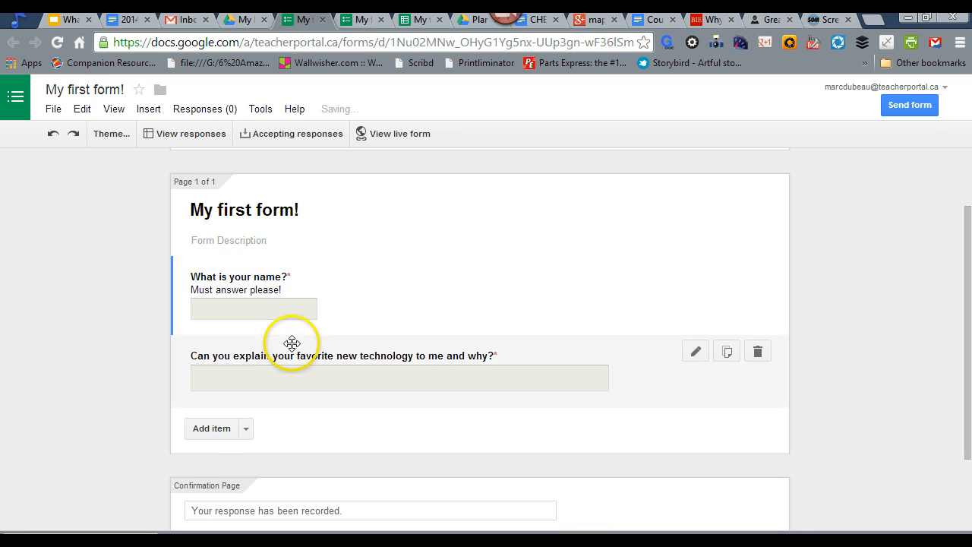
Step: Open the live form and submit a response with "test" as the answer to both questions
left_click(396, 143)
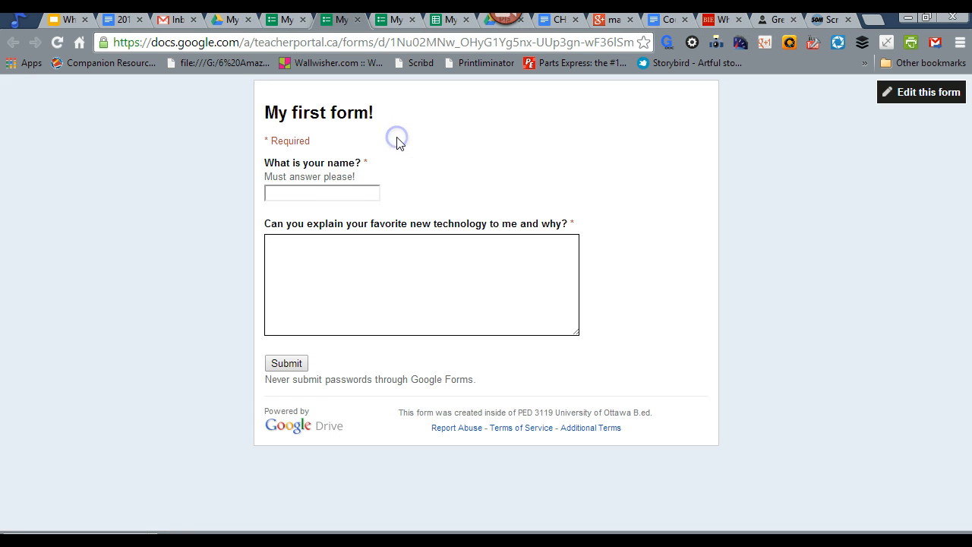
left_click(315, 190)
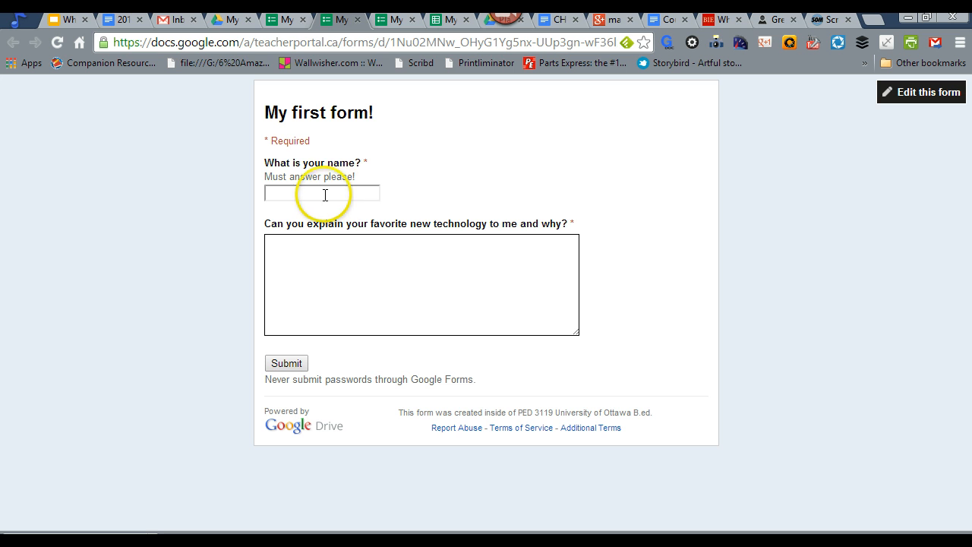
left_click(324, 194)
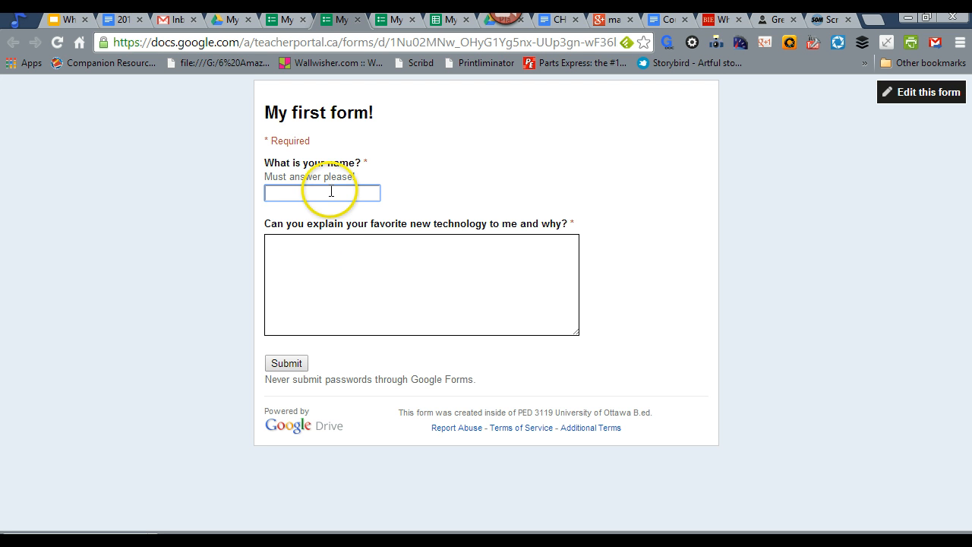
type("test")
left_click(324, 241)
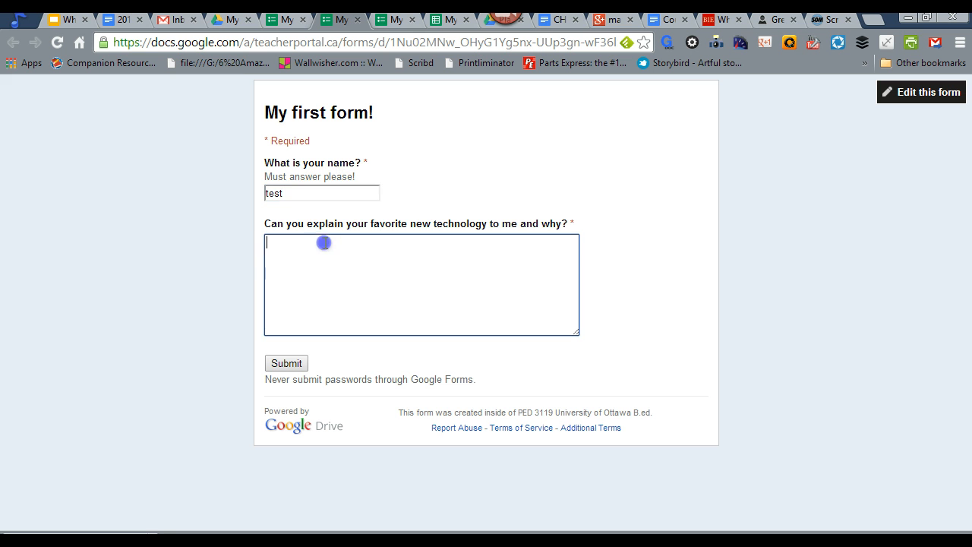
type("test")
left_click(289, 363)
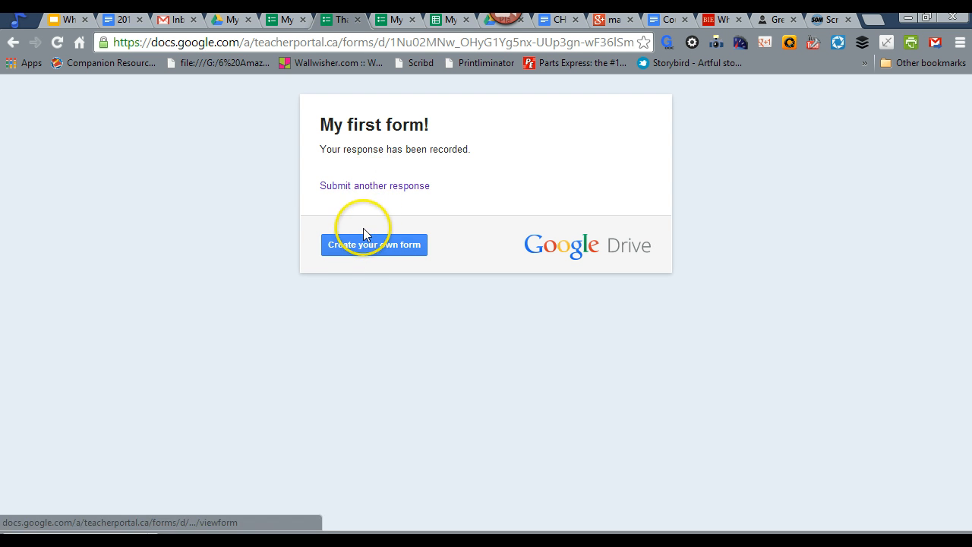
Step: Review the submitted row in the form's responses spreadsheet and widen the favorite technology question's column
left_click(287, 19)
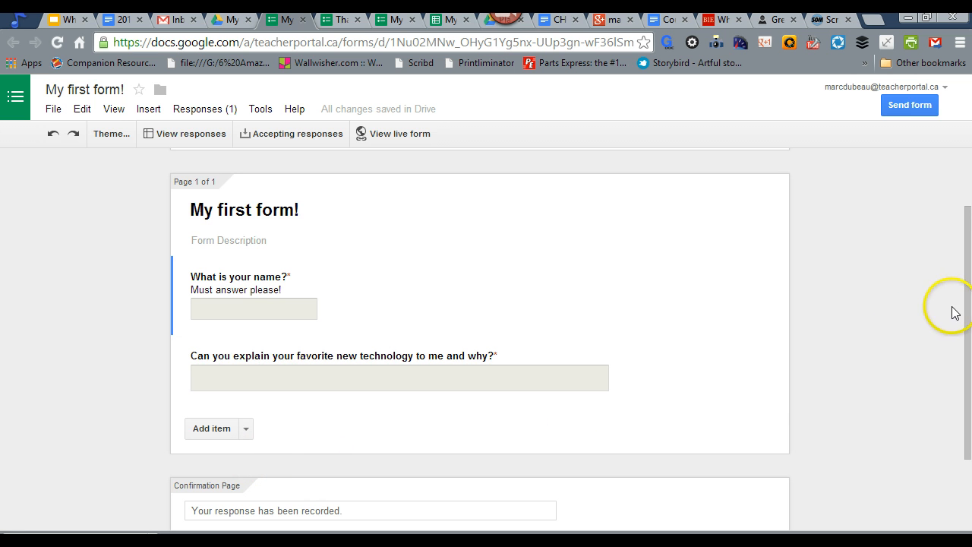
left_click(201, 137)
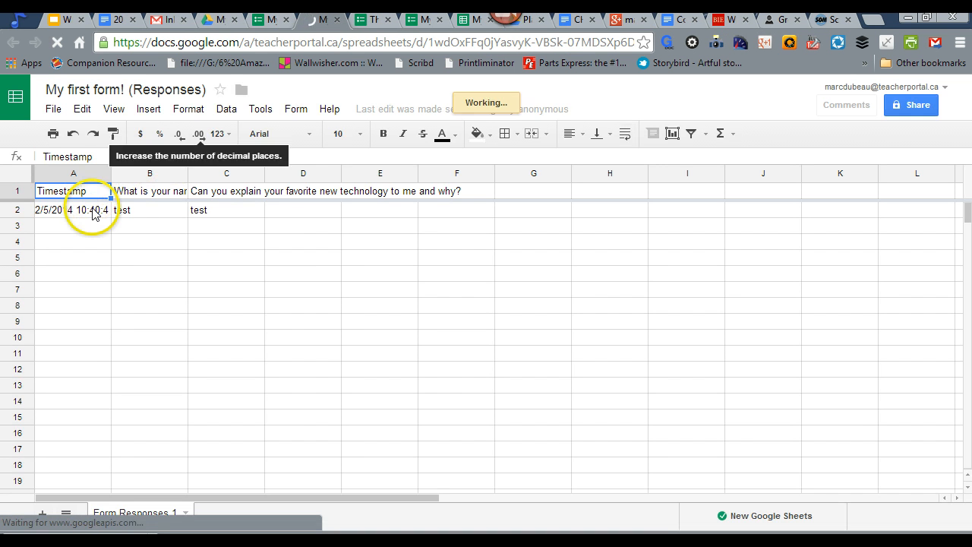
left_click(93, 211)
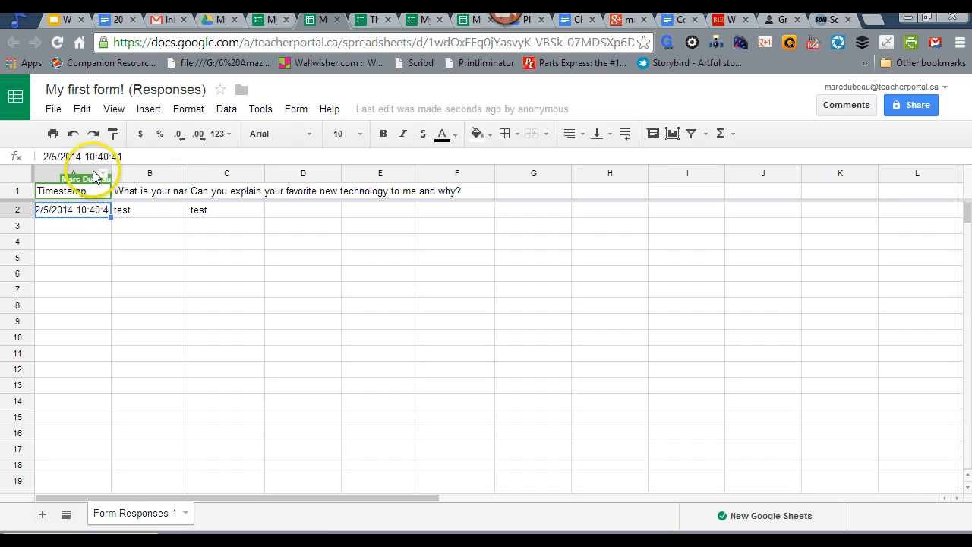
left_click(215, 218)
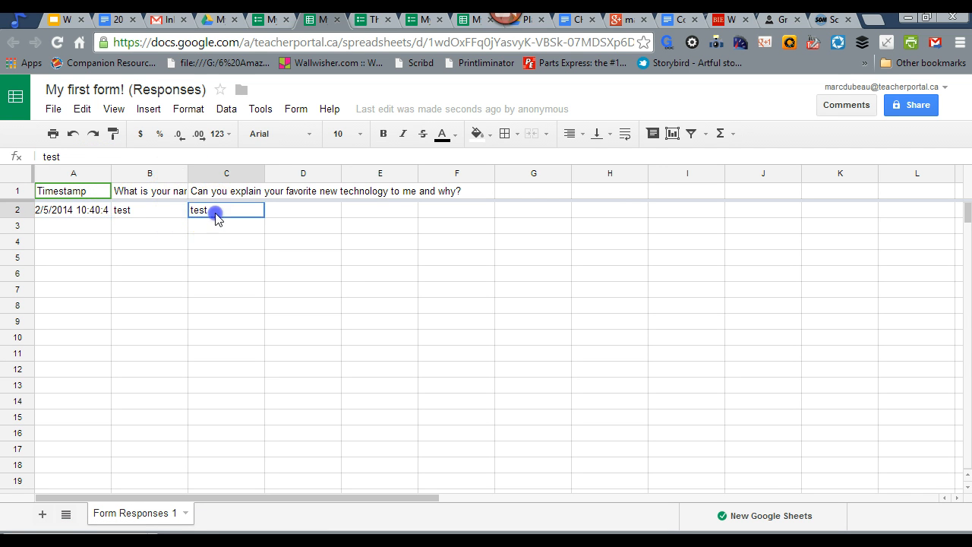
left_click(163, 214)
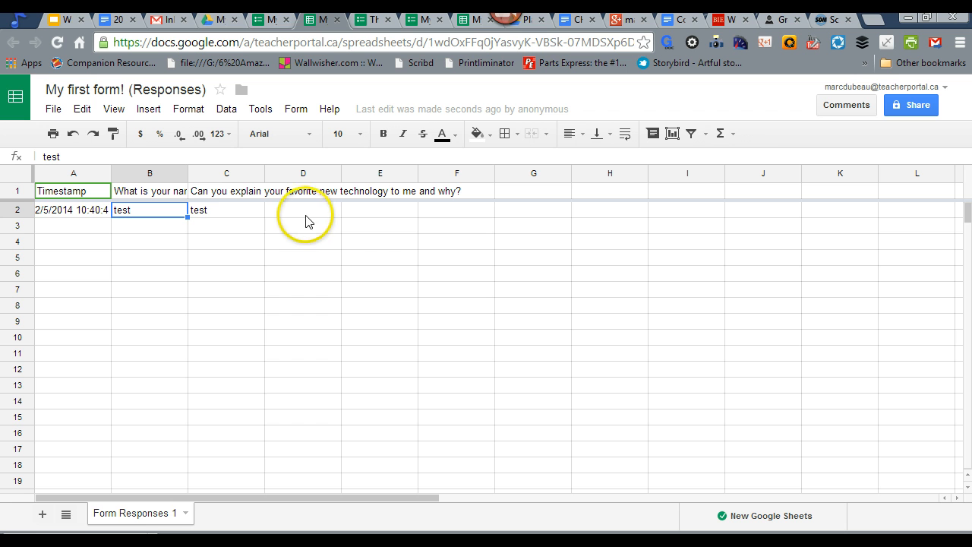
left_click_drag(264, 173, 370, 179)
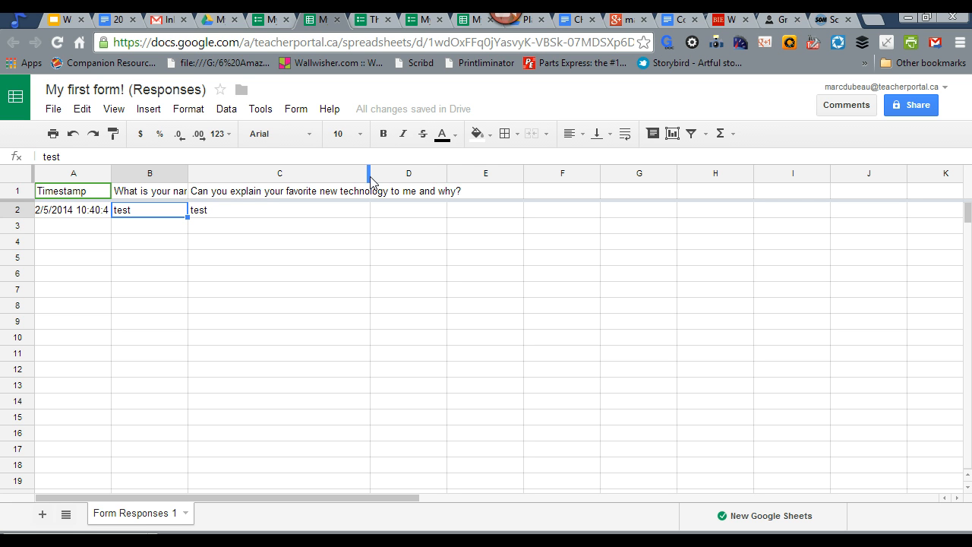
left_click(297, 111)
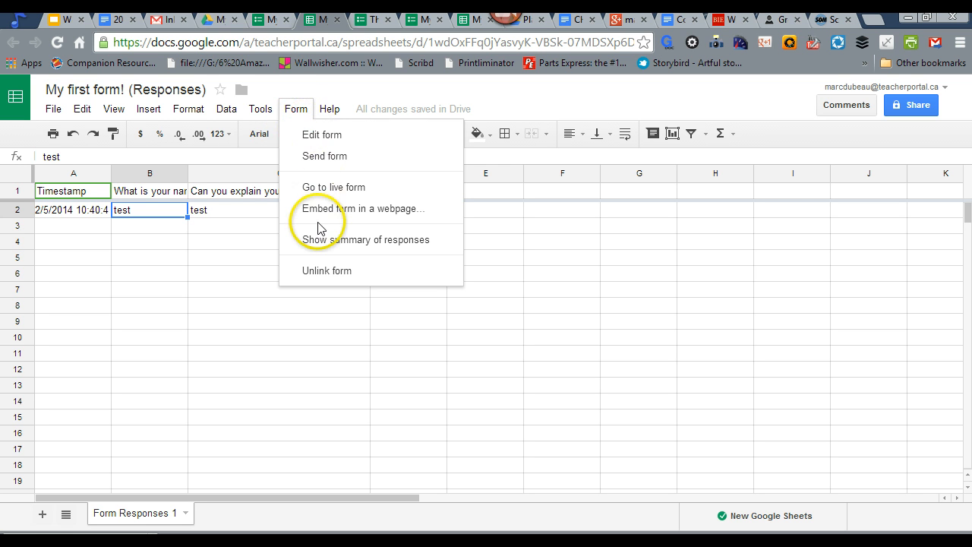
mouse_move(270, 110)
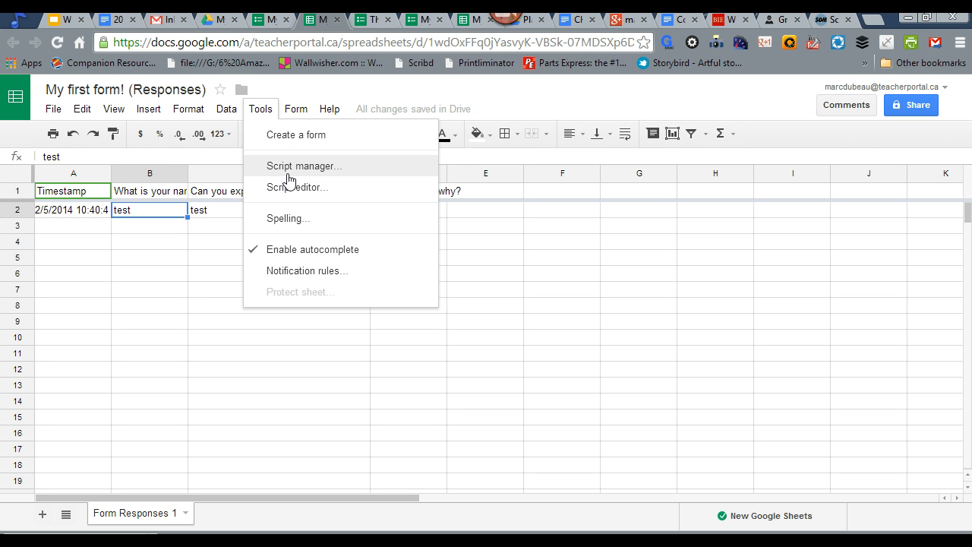
left_click(200, 157)
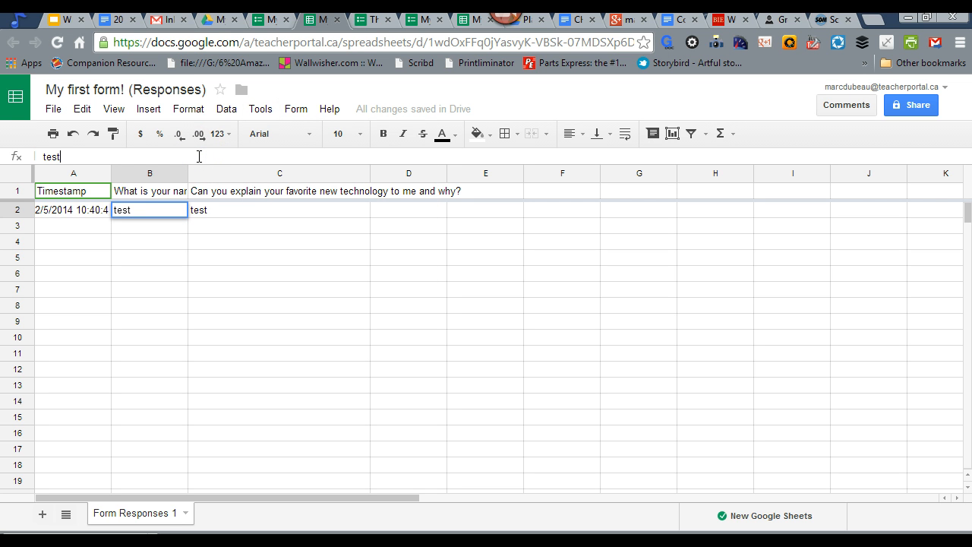